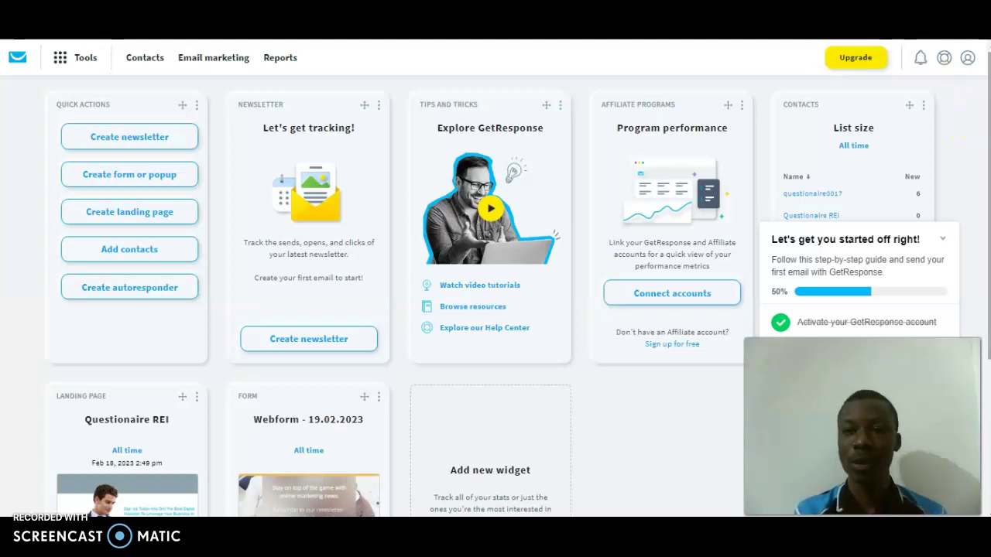
Step: Go from the Tools menu to the Forms list showing unpublished Webform - 19.02.2023
scroll(495, 279, down, 3)
scroll(482, 261, down, 3)
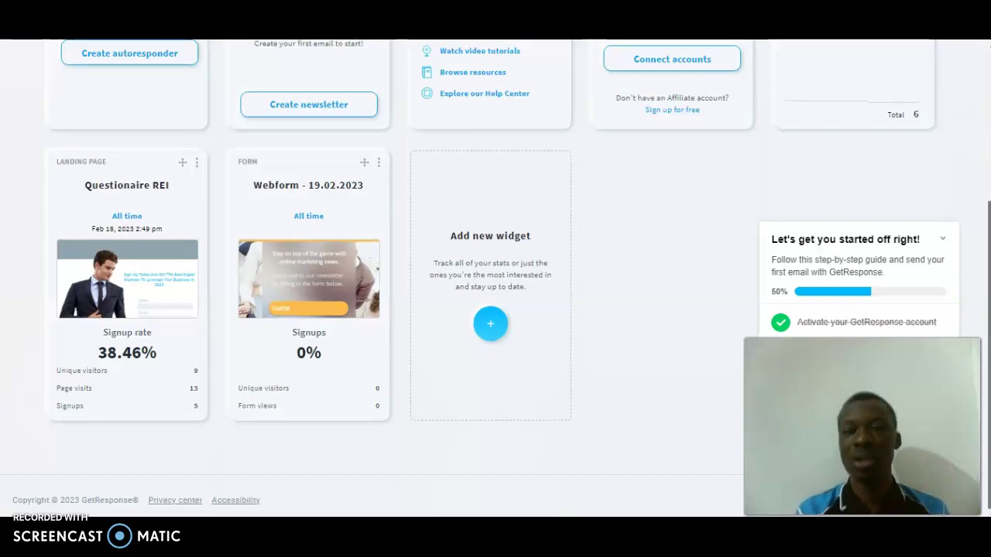
scroll(495, 279, up, 5)
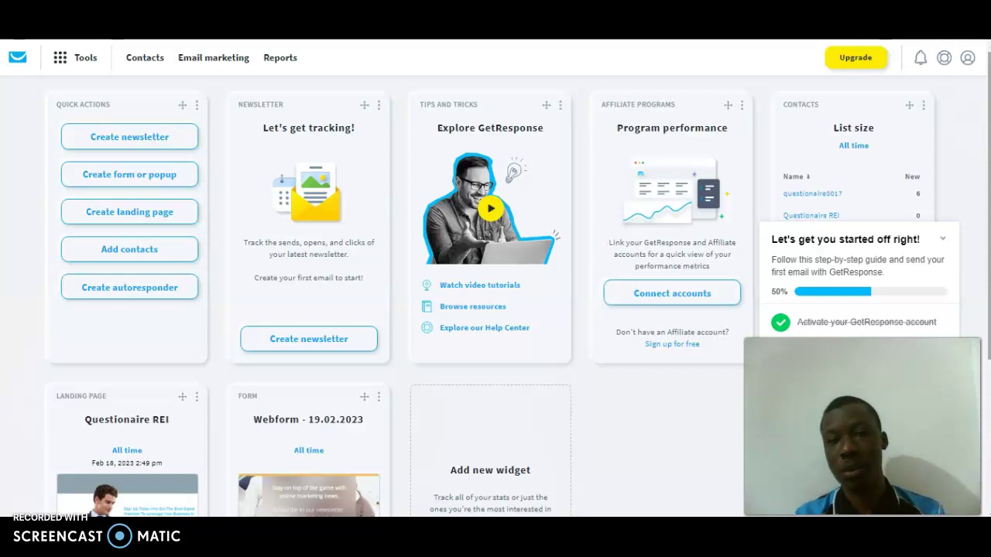
click(63, 54)
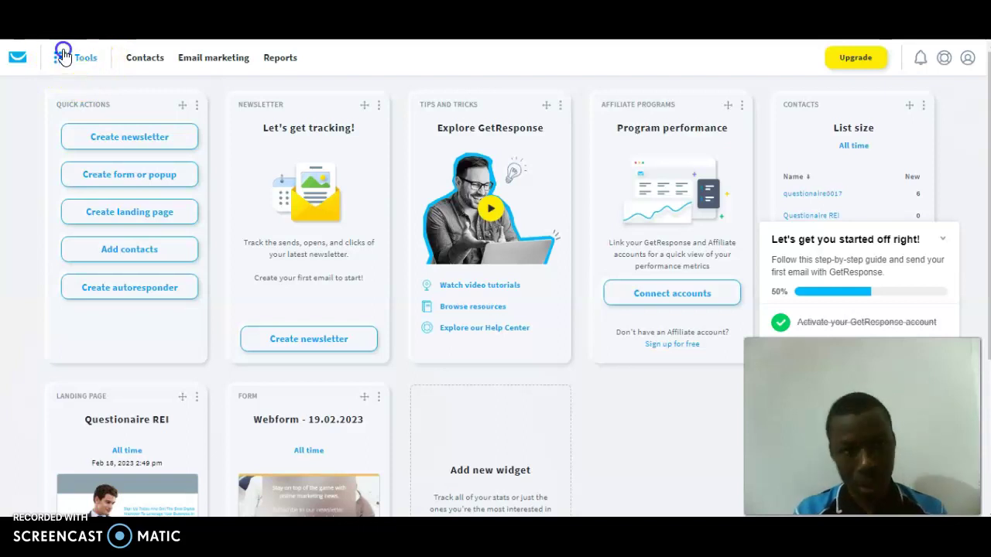
click(66, 60)
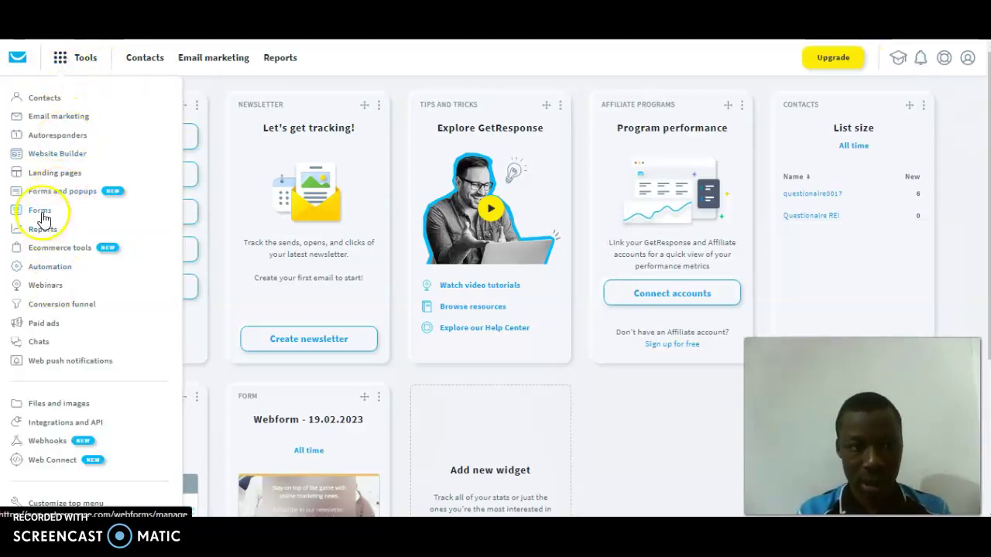
click(210, 204)
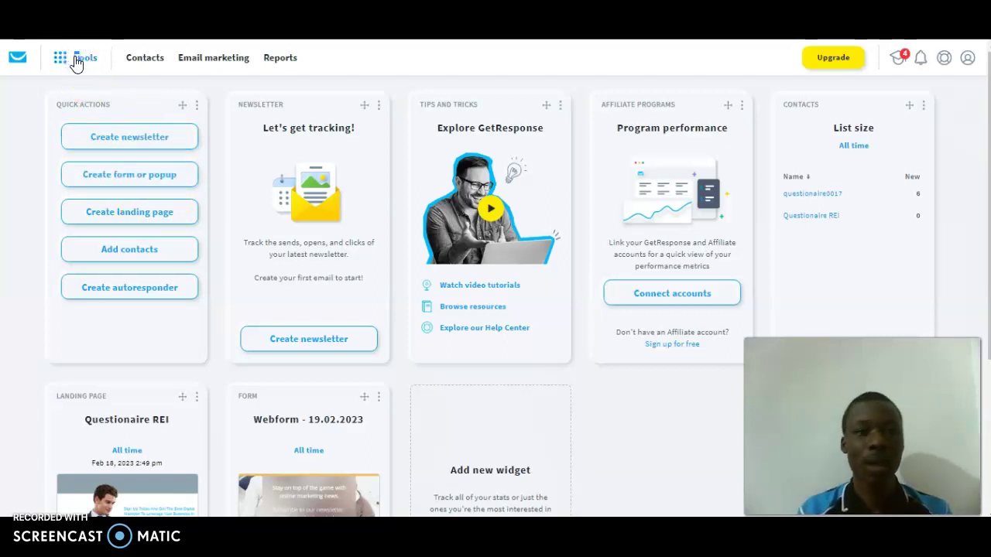
click(77, 59)
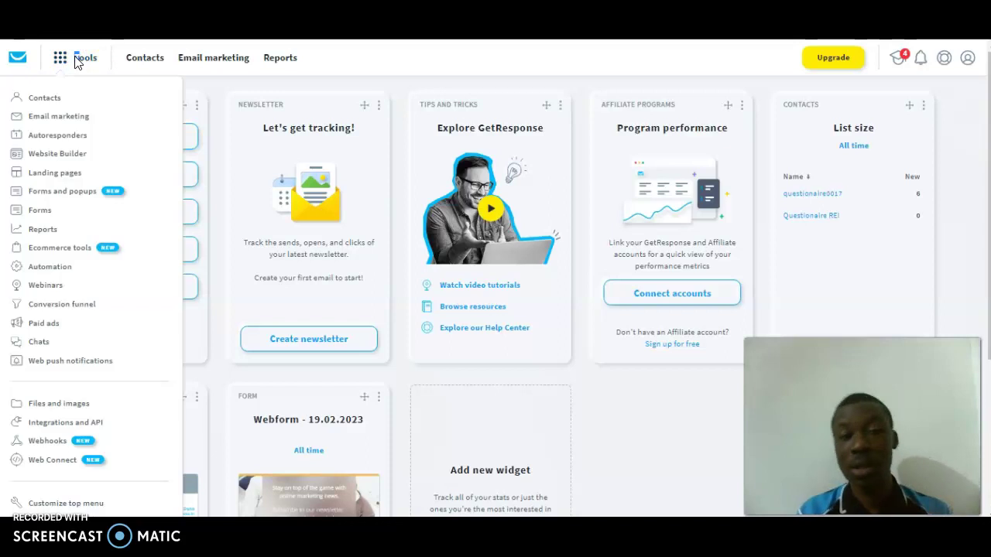
click(40, 216)
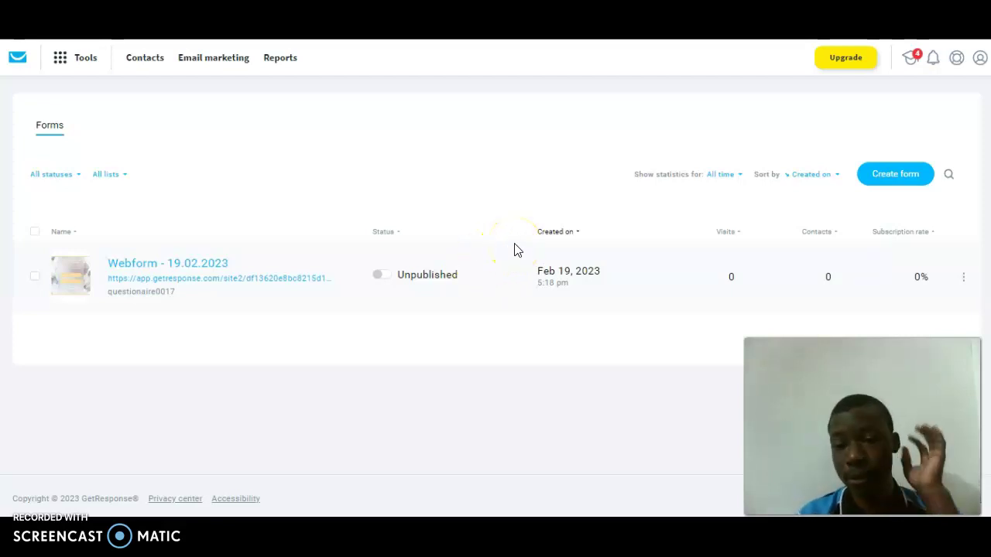
Step: Open the Webform - 19.02.2023 row from the Forms list for editing
click(518, 250)
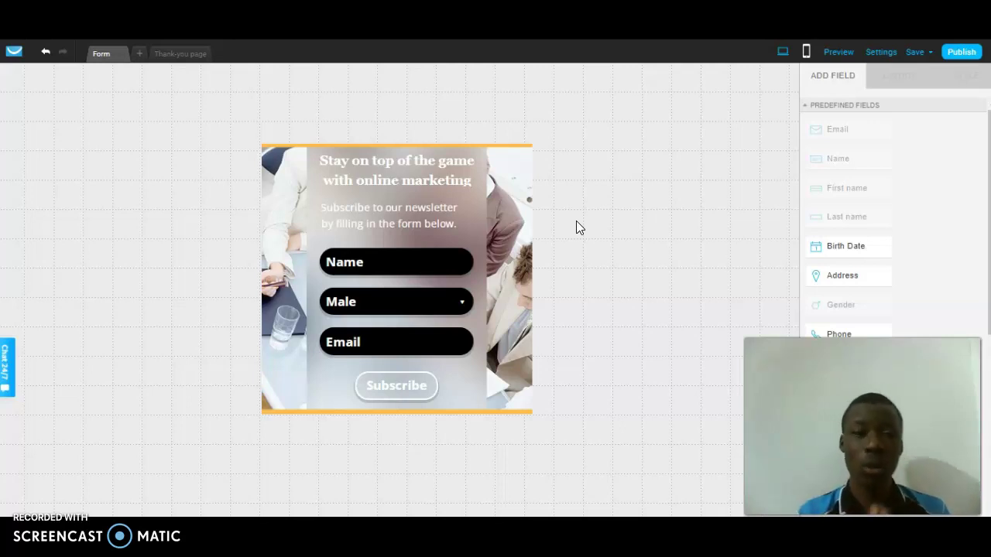
click(404, 211)
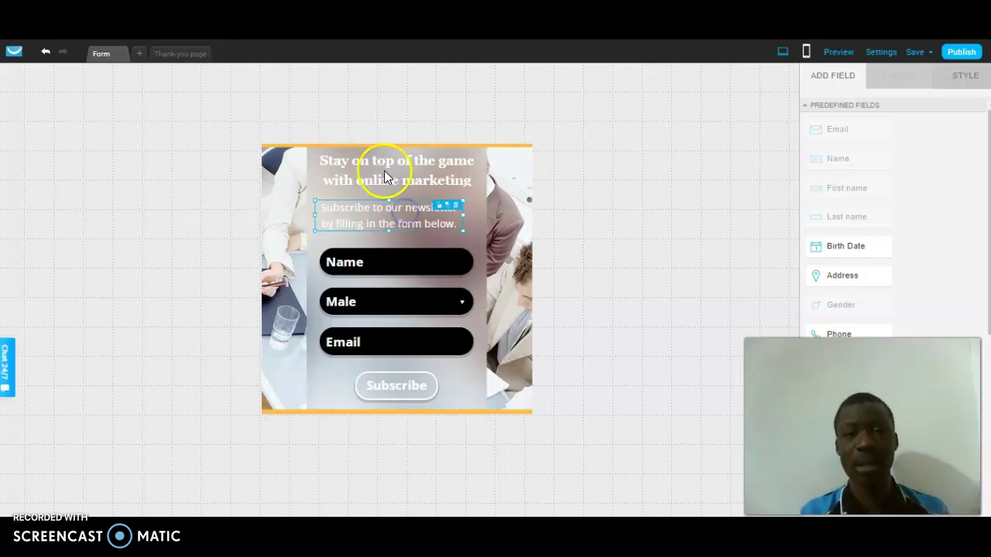
click(389, 160)
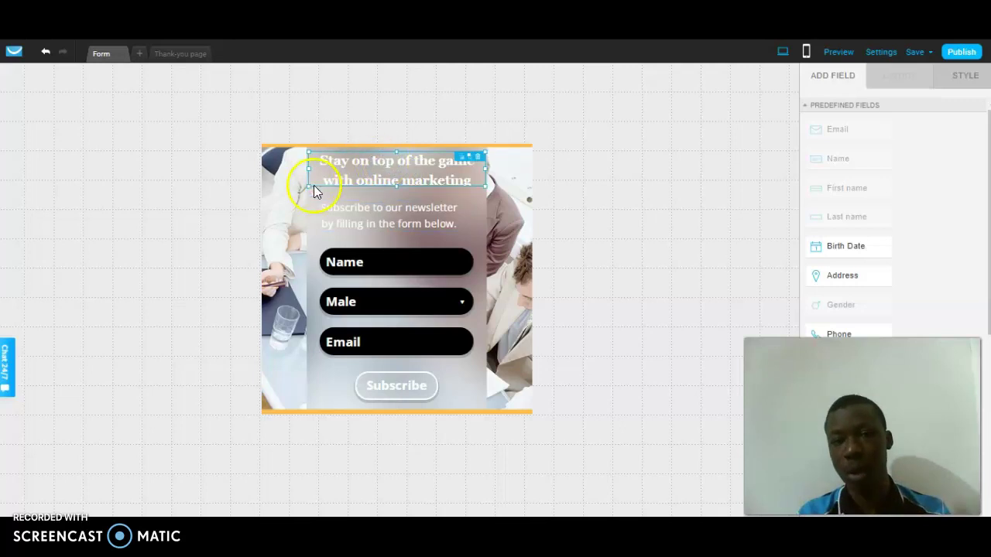
click(285, 203)
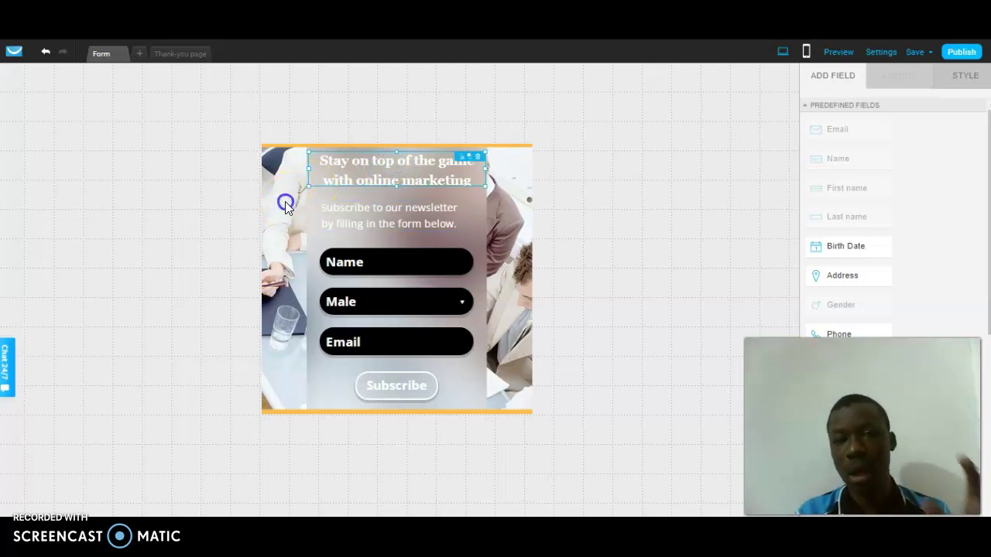
click(285, 204)
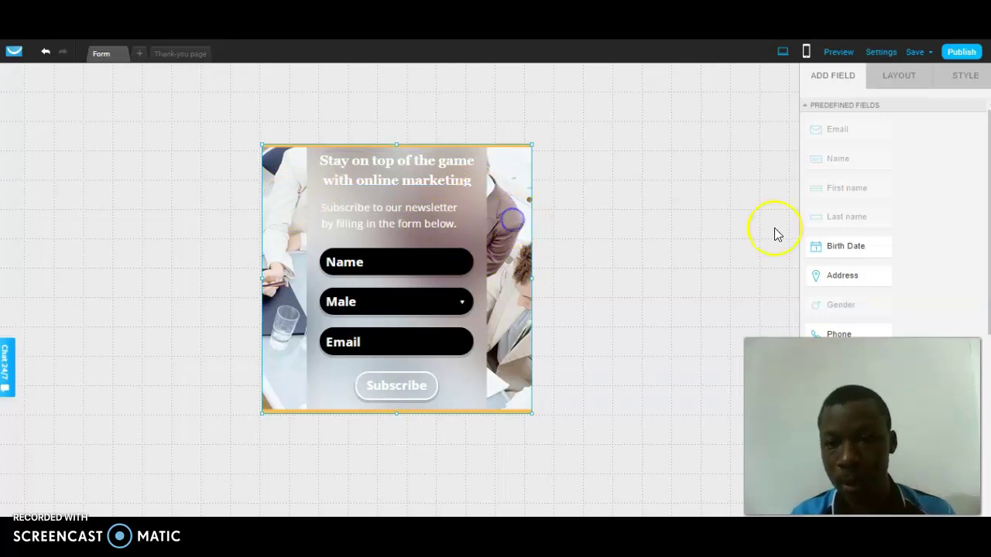
scroll(849, 225, down, 3)
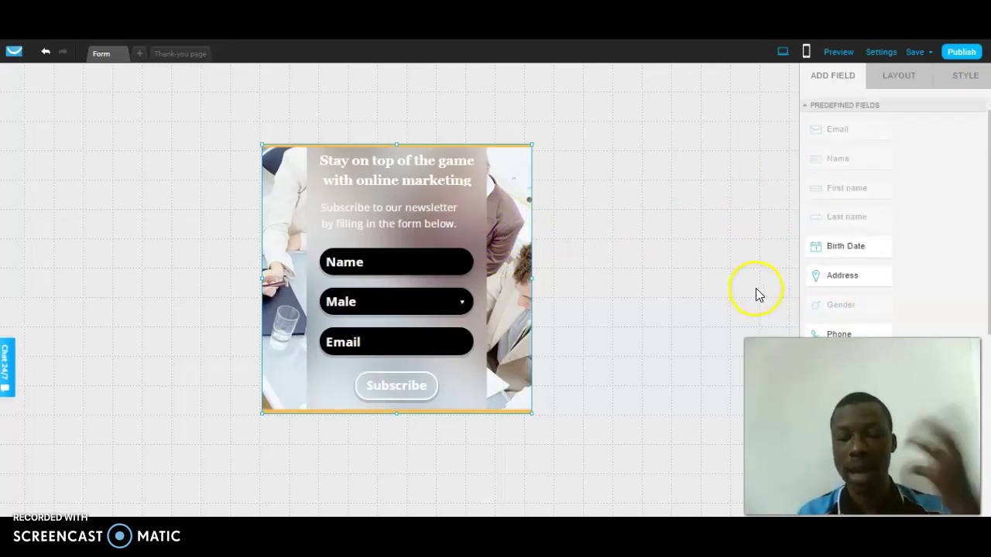
click(416, 259)
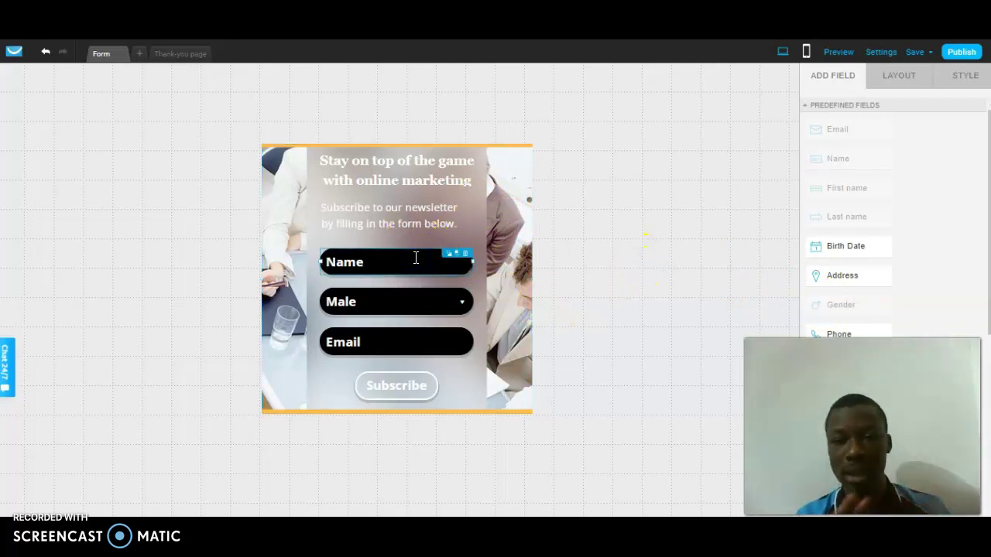
click(394, 258)
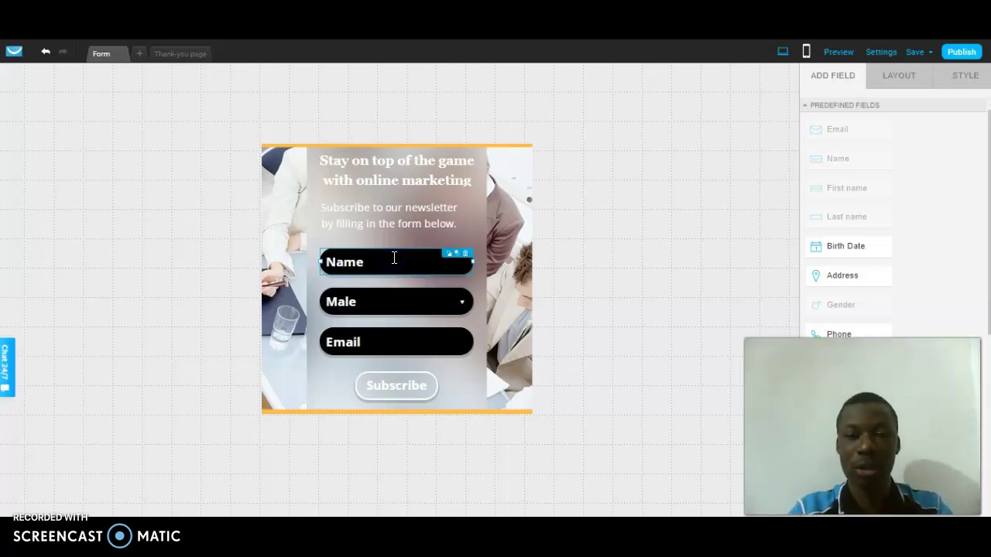
click(394, 259)
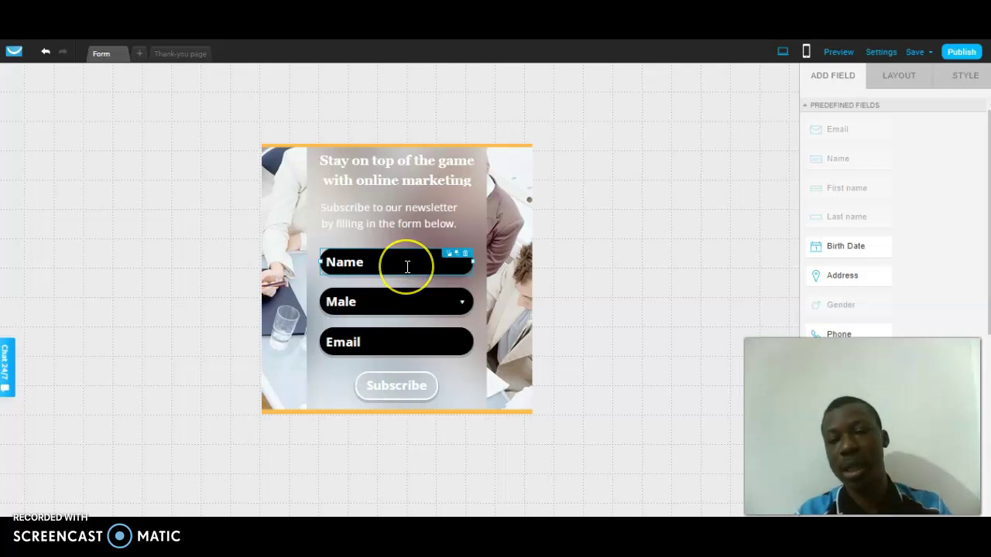
click(560, 274)
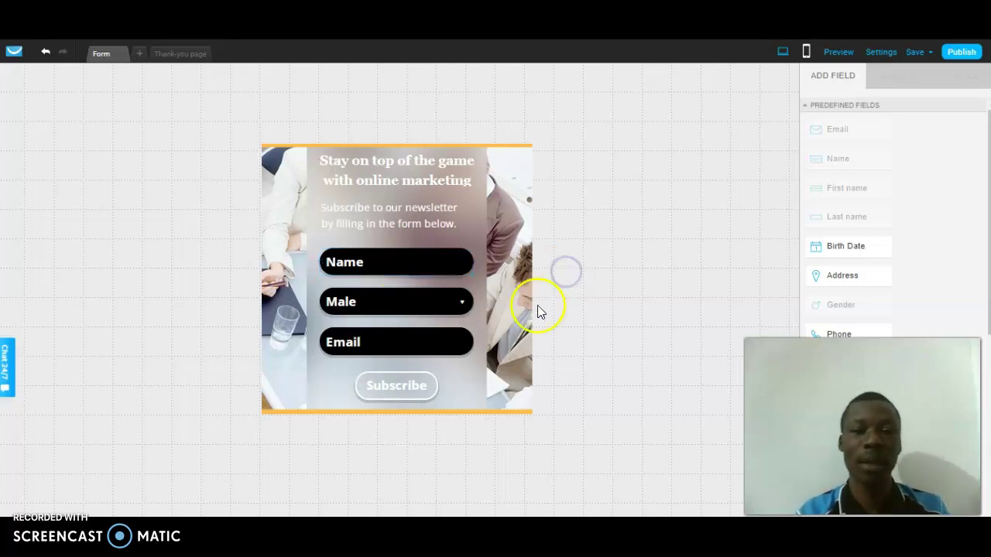
click(460, 306)
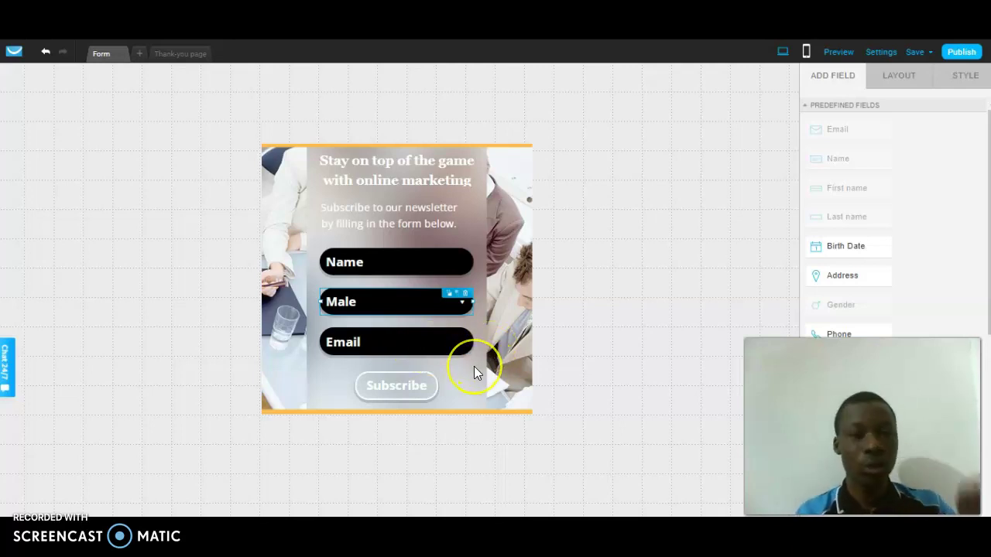
Step: Select the Subscribe button and highlight its 'Subscribe' label text
click(417, 141)
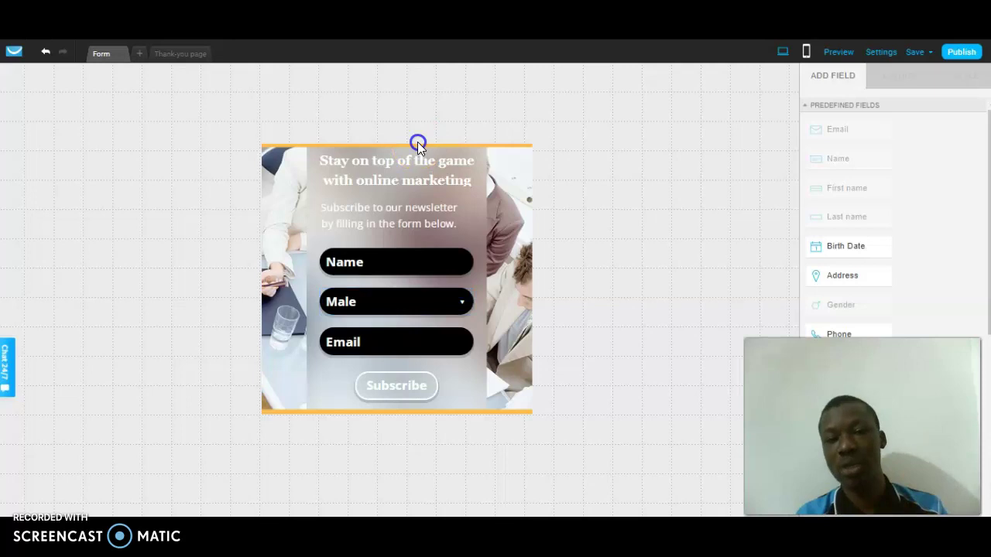
click(415, 399)
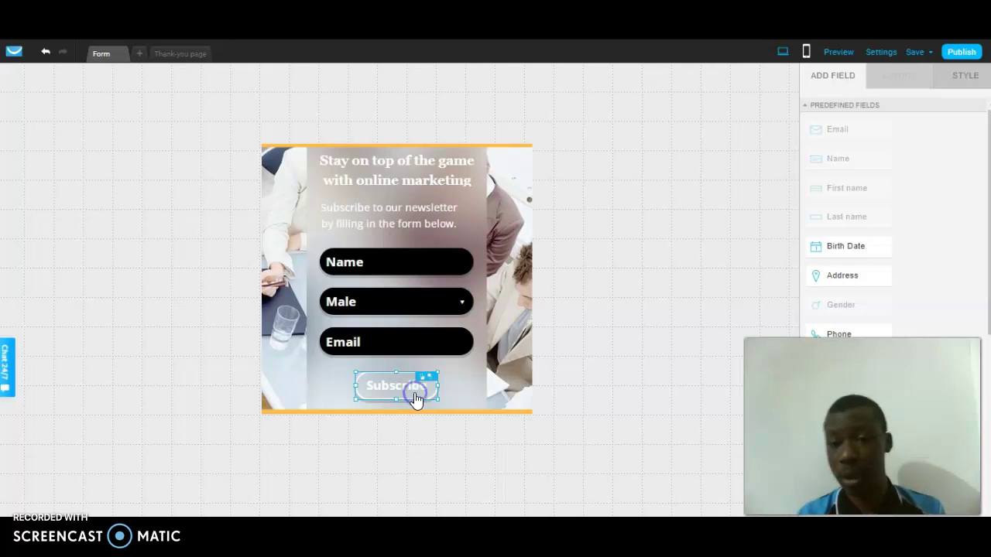
double_click(415, 399)
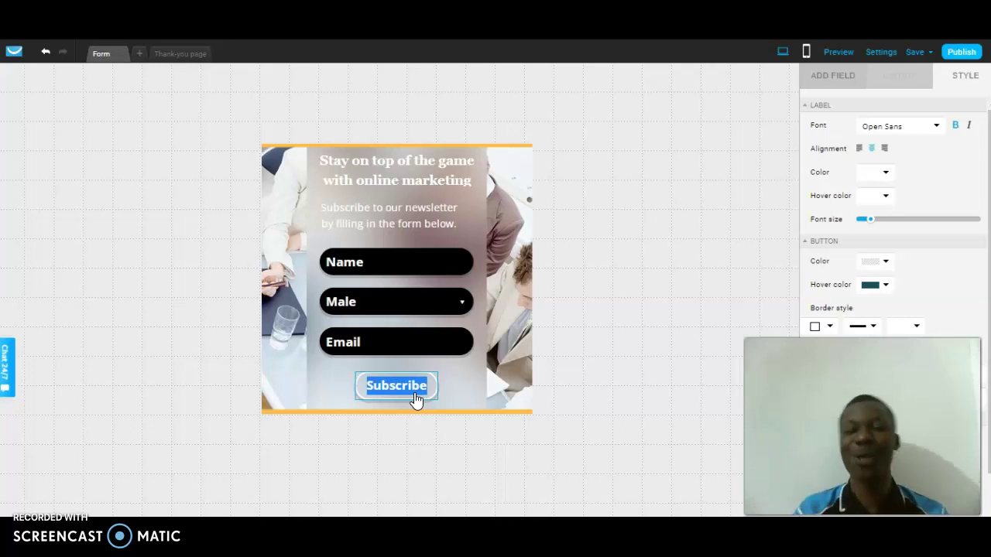
click(416, 397)
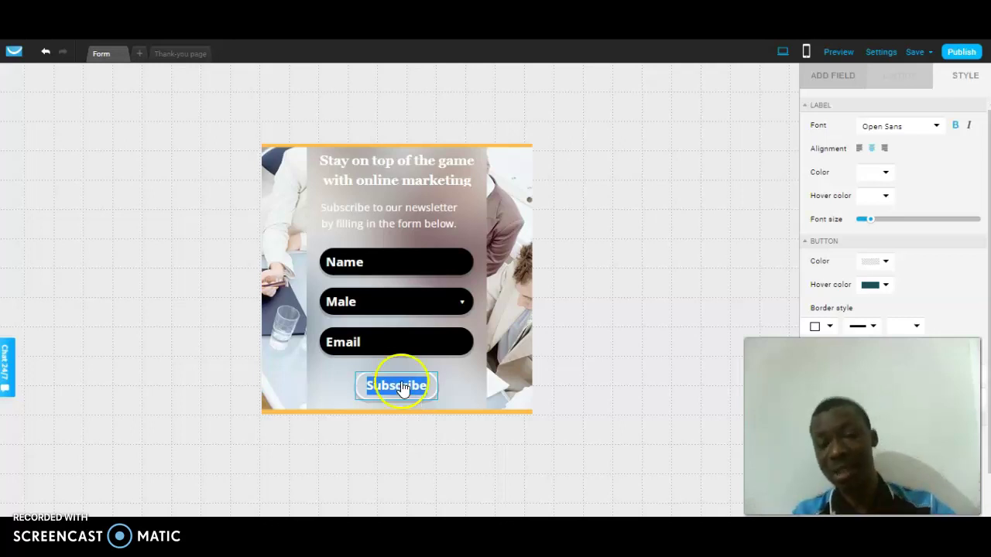
double_click(418, 387)
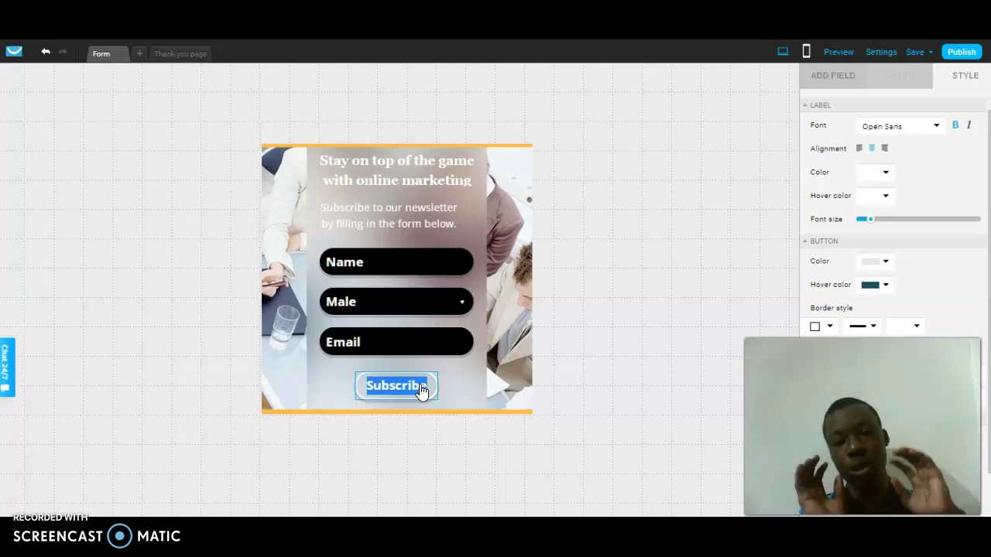
Step: Set the Subscribe button's hover colour to a bright cyan-blue
mouse_move(326, 551)
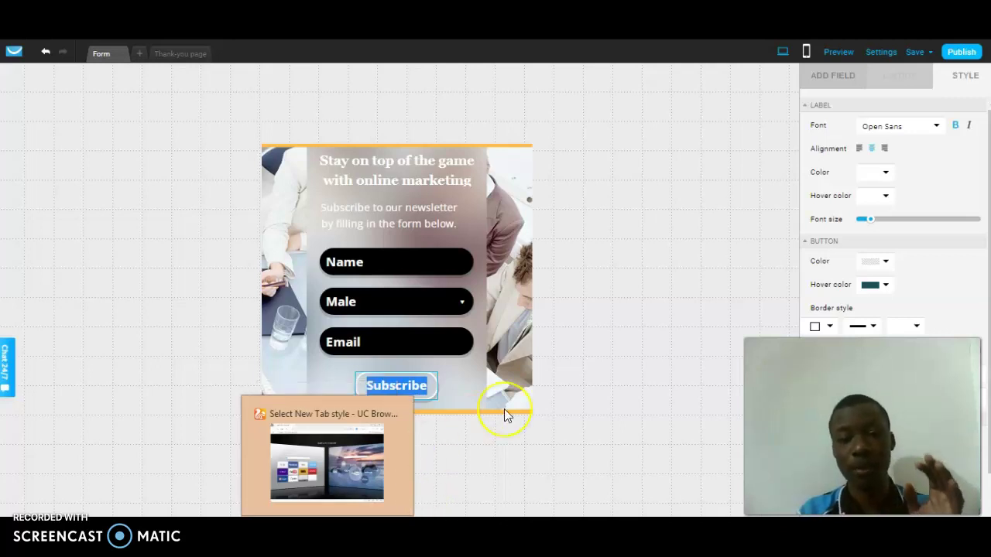
click(406, 390)
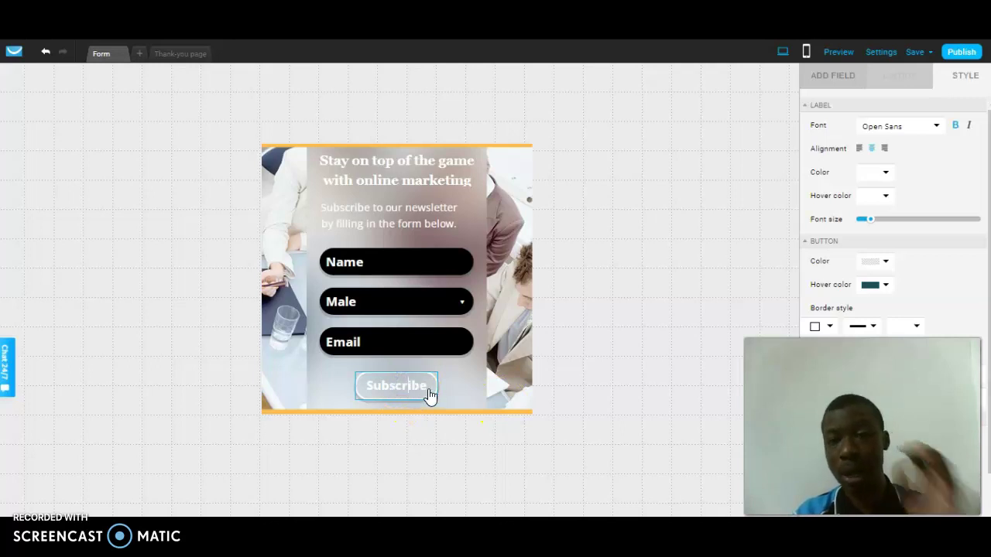
click(885, 284)
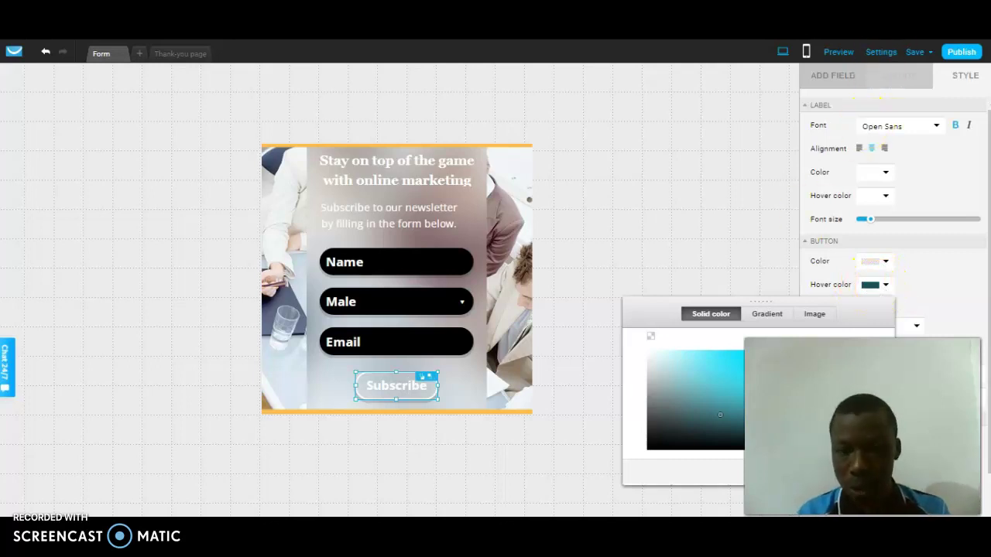
mouse_move(720, 415)
mouse_down()
mouse_move(733, 362)
mouse_move(754, 345)
mouse_up()
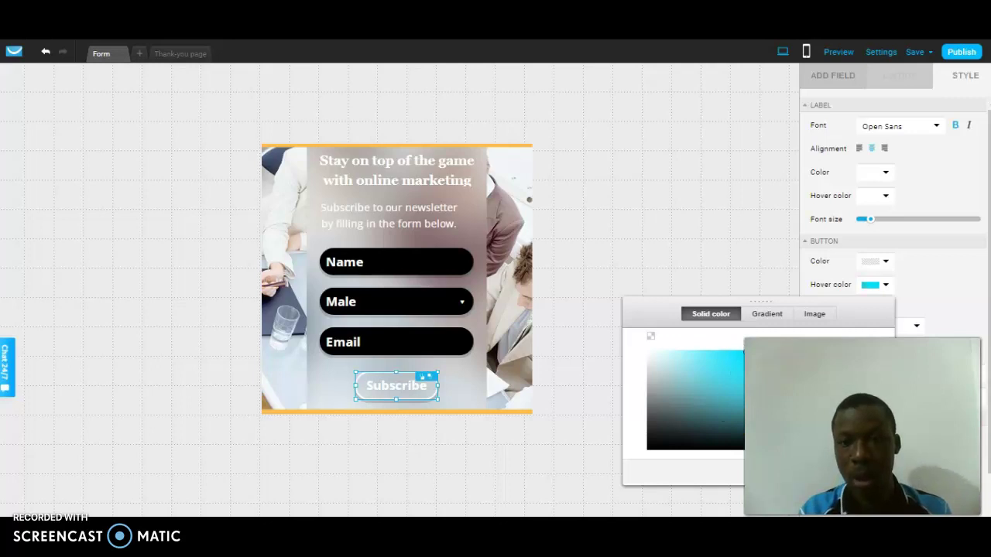
click(734, 261)
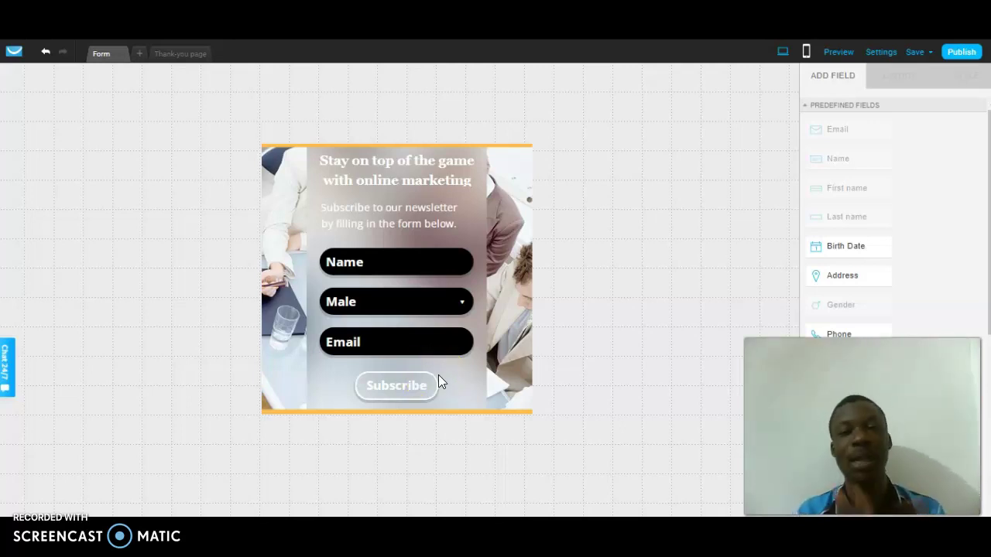
Step: Switch the editor to the mobile form view and bring up the save options
click(807, 64)
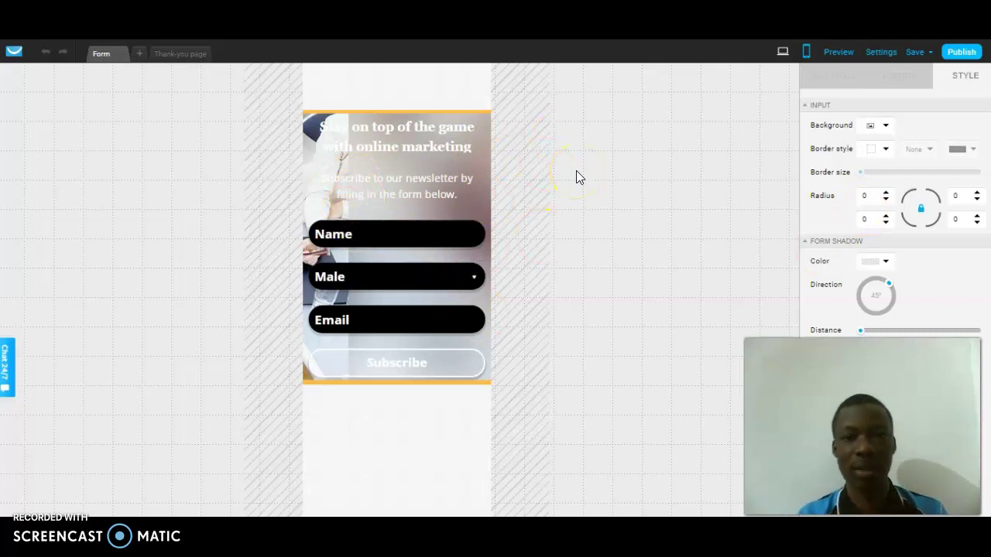
click(916, 53)
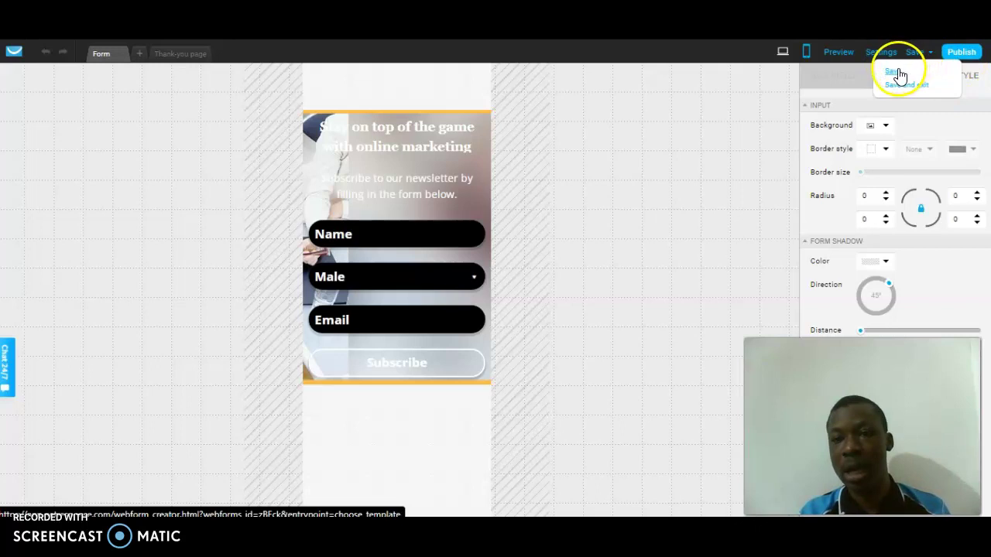
Step: Save the signup form, then publish it
click(896, 72)
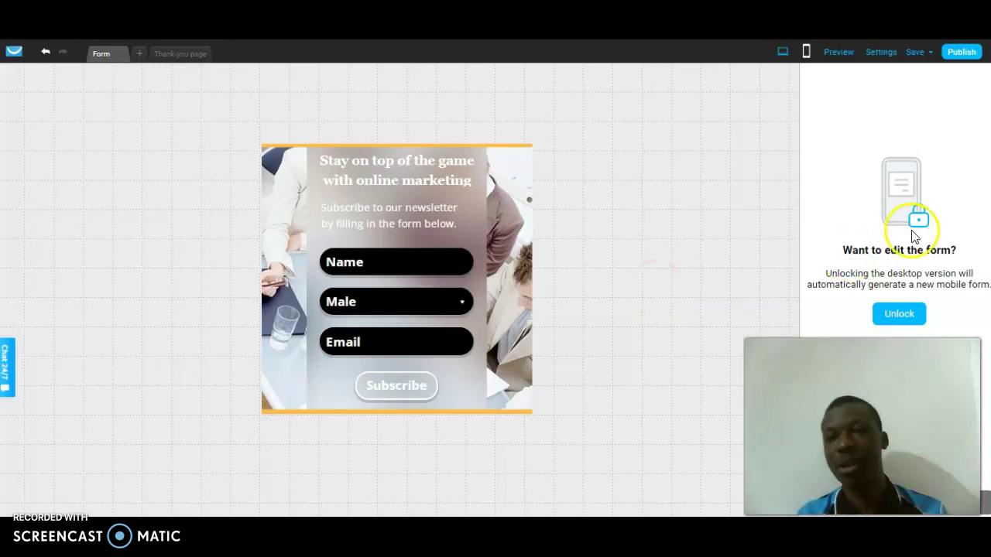
click(958, 53)
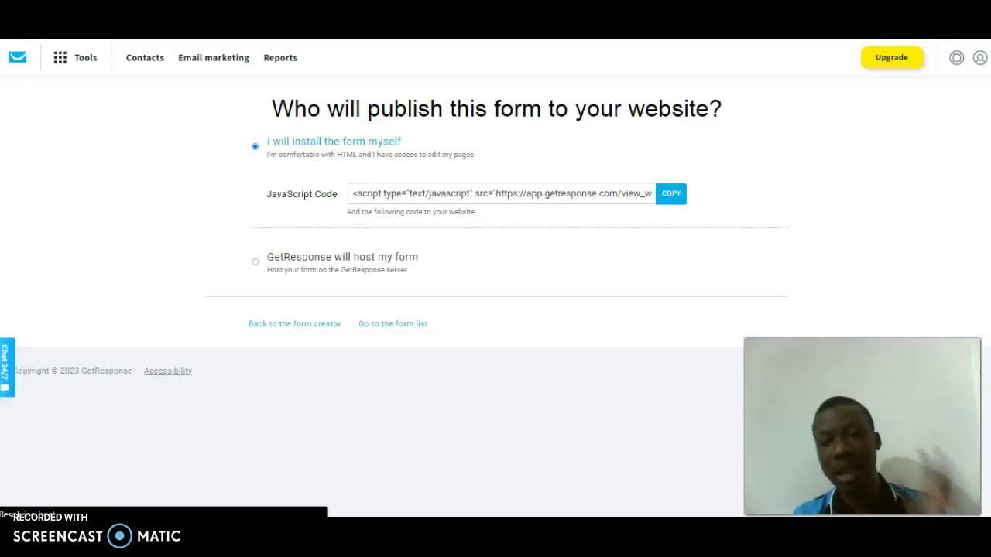
Step: Copy the JavaScript embed code, test-paste it into Chrome's address bar, and return to GetResponse
click(675, 200)
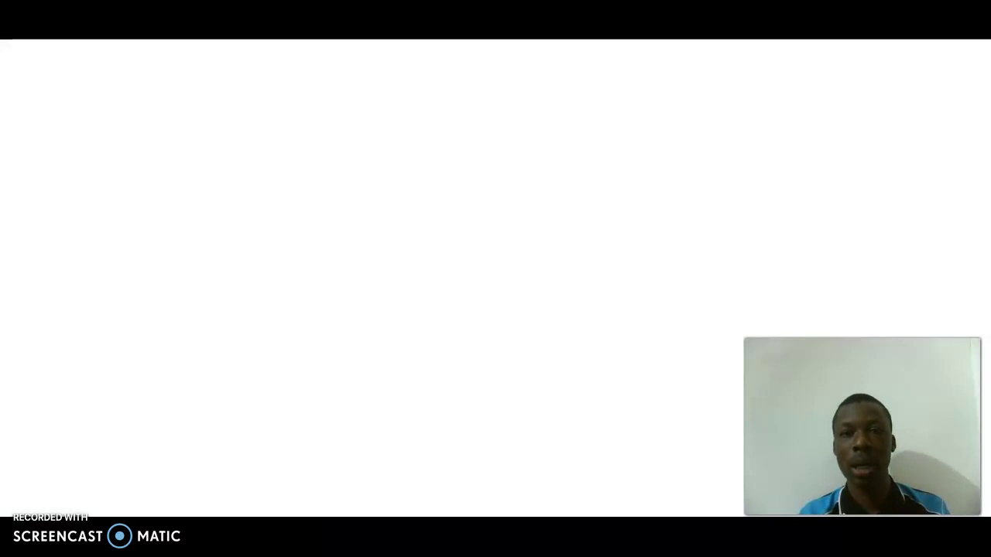
right_click(624, 31)
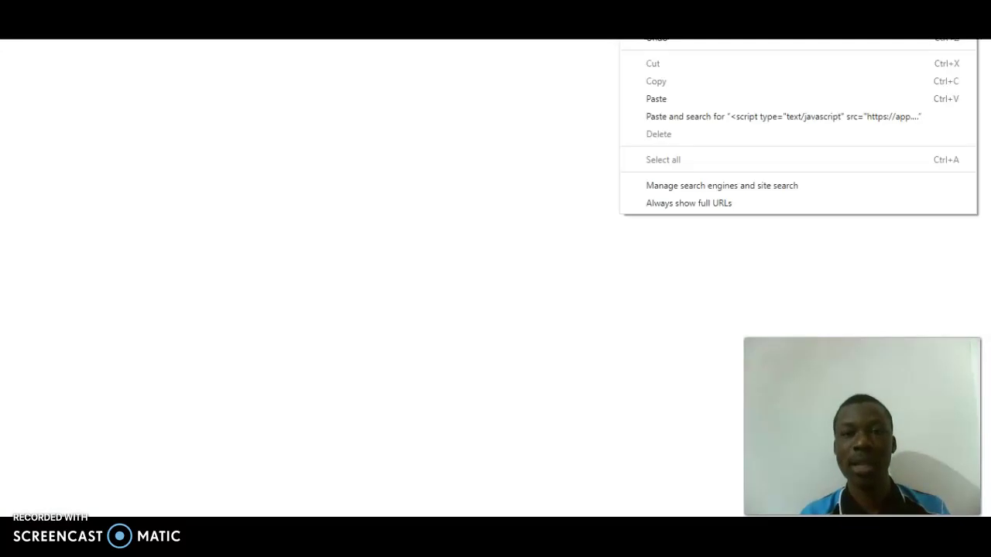
click(663, 102)
key(Return)
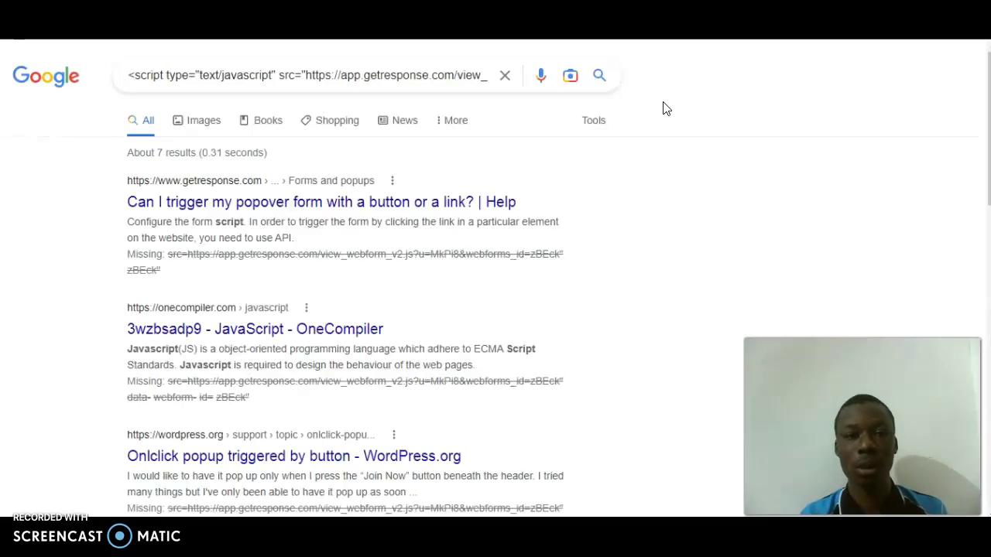
click(634, 49)
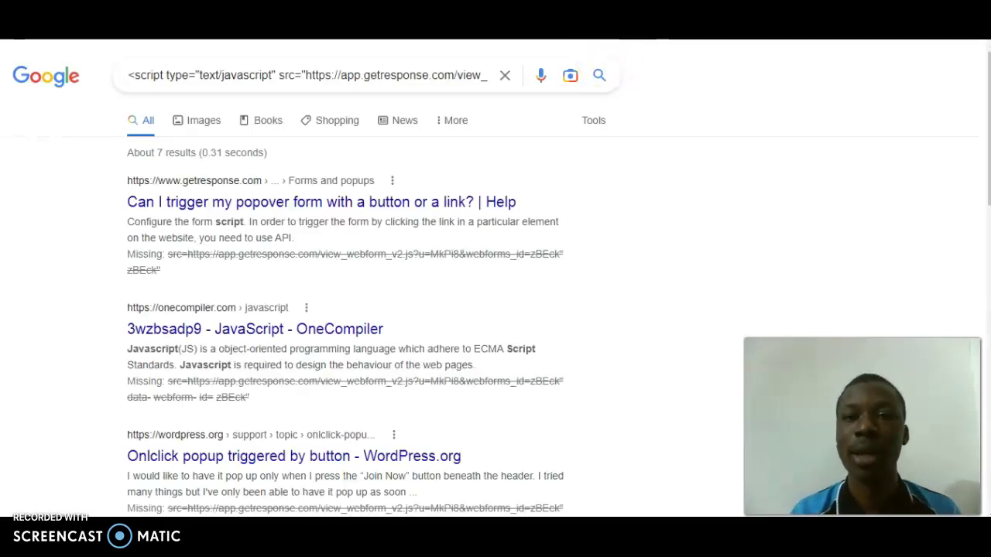
key(ctrl+Tab)
Step: Recopy the JavaScript embed code, then choose 'GetResponse will host my form'
click(572, 249)
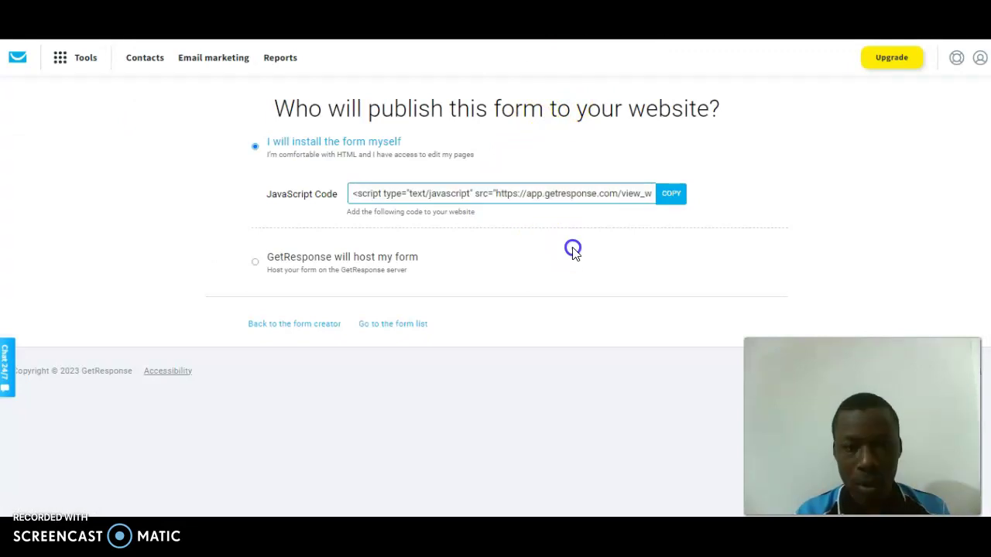
click(674, 195)
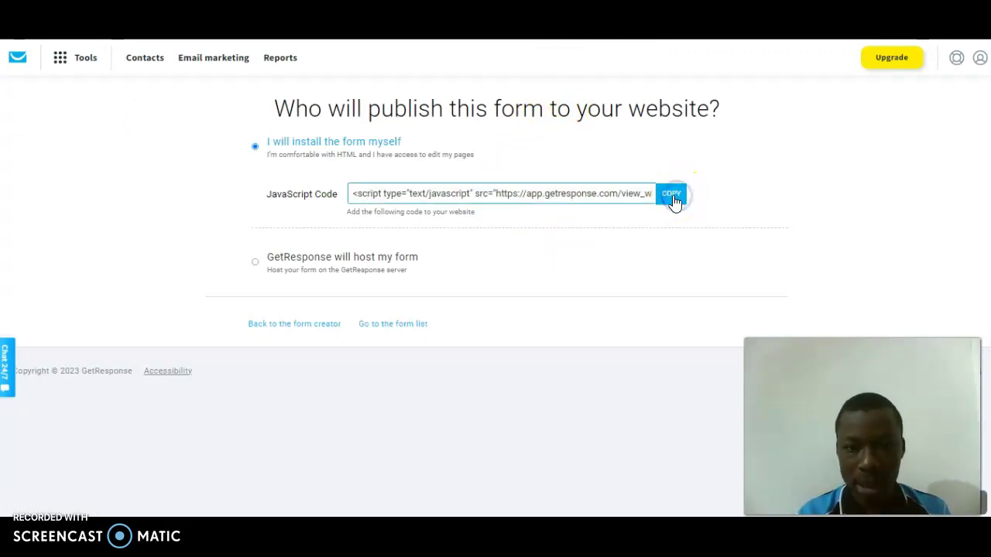
click(258, 265)
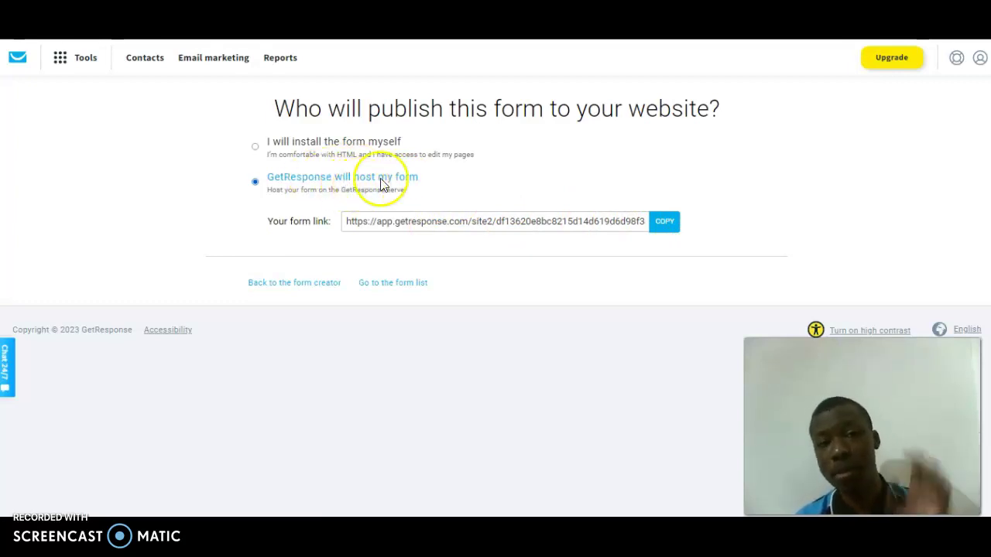
Step: Copy the hosted form link and open a new Chrome tab
click(667, 222)
key(ctrl+Tab)
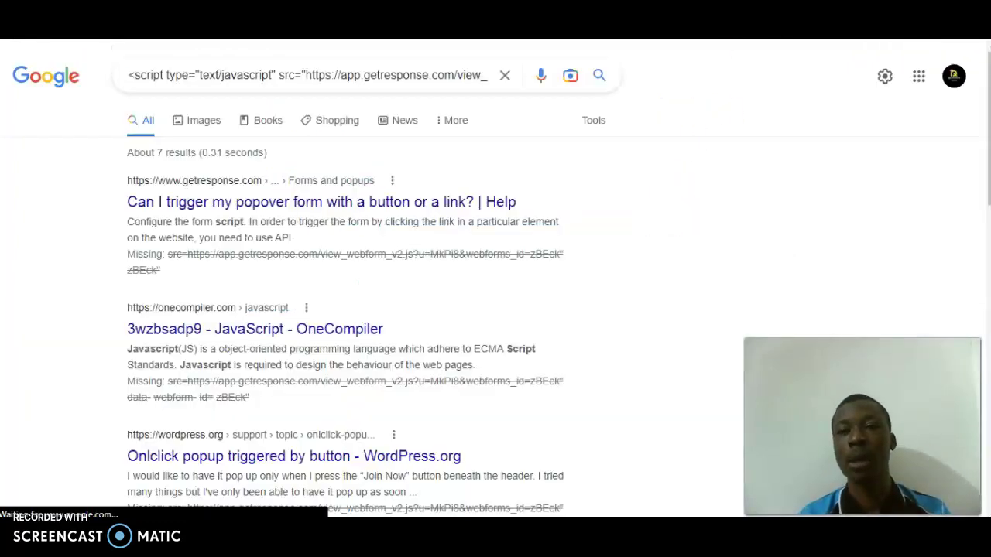
key(ctrl+shift+Tab)
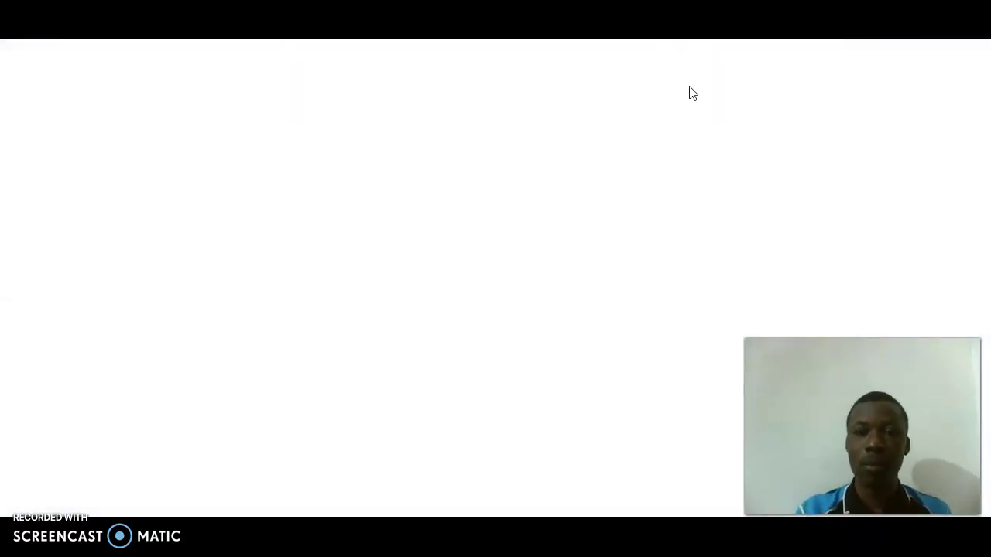
click(641, 92)
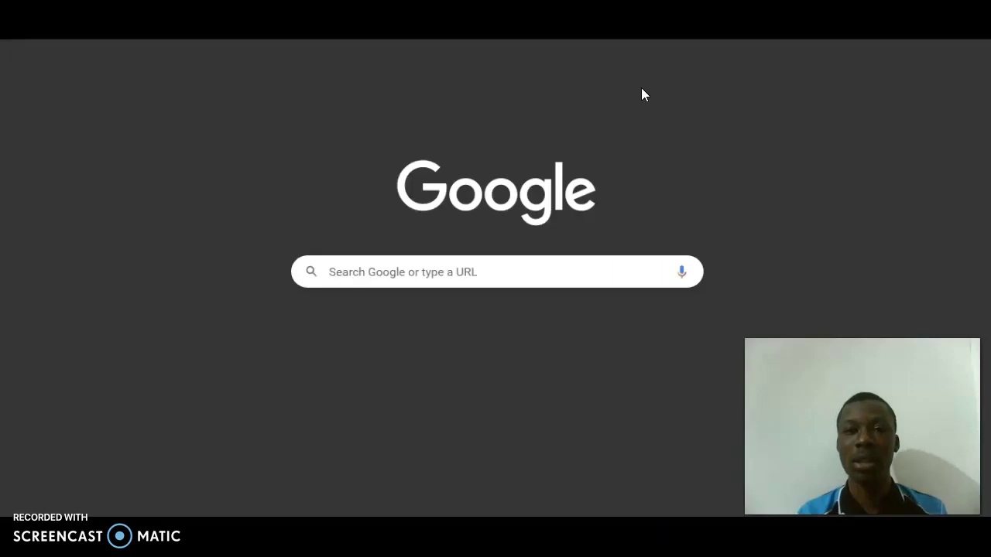